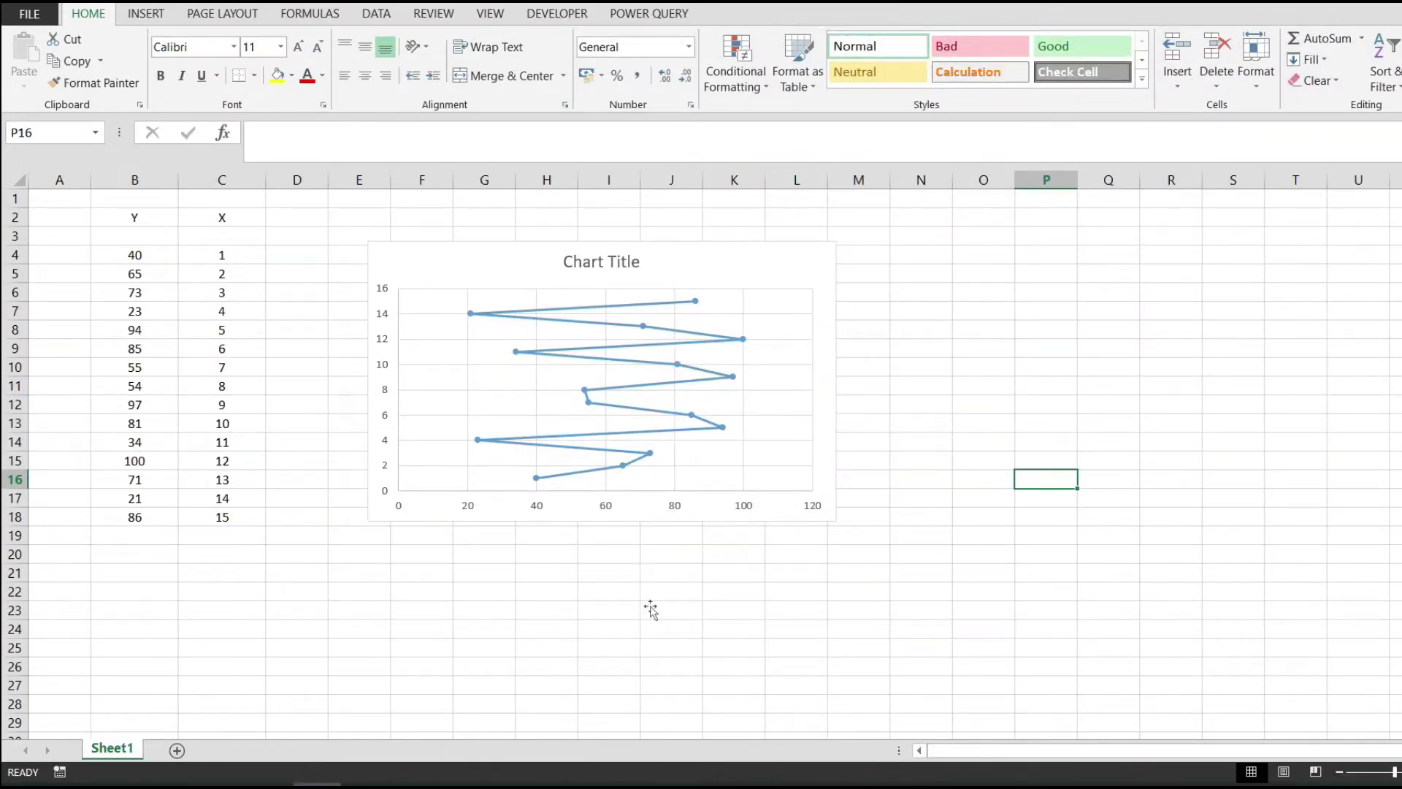
# Step: Move to cell B5 (value 65), then select the chart
pyautogui.click(83, 268)
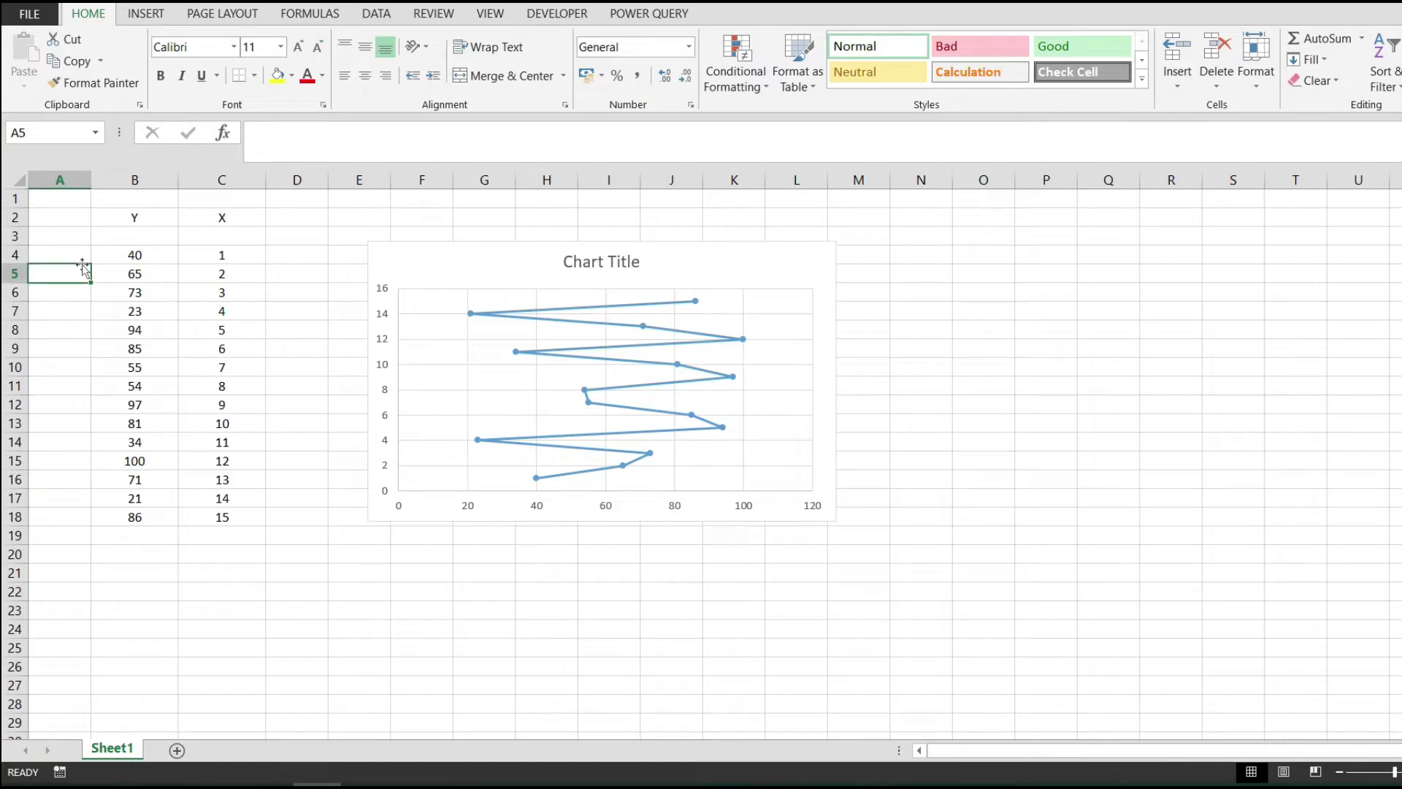
pyautogui.press('Right')
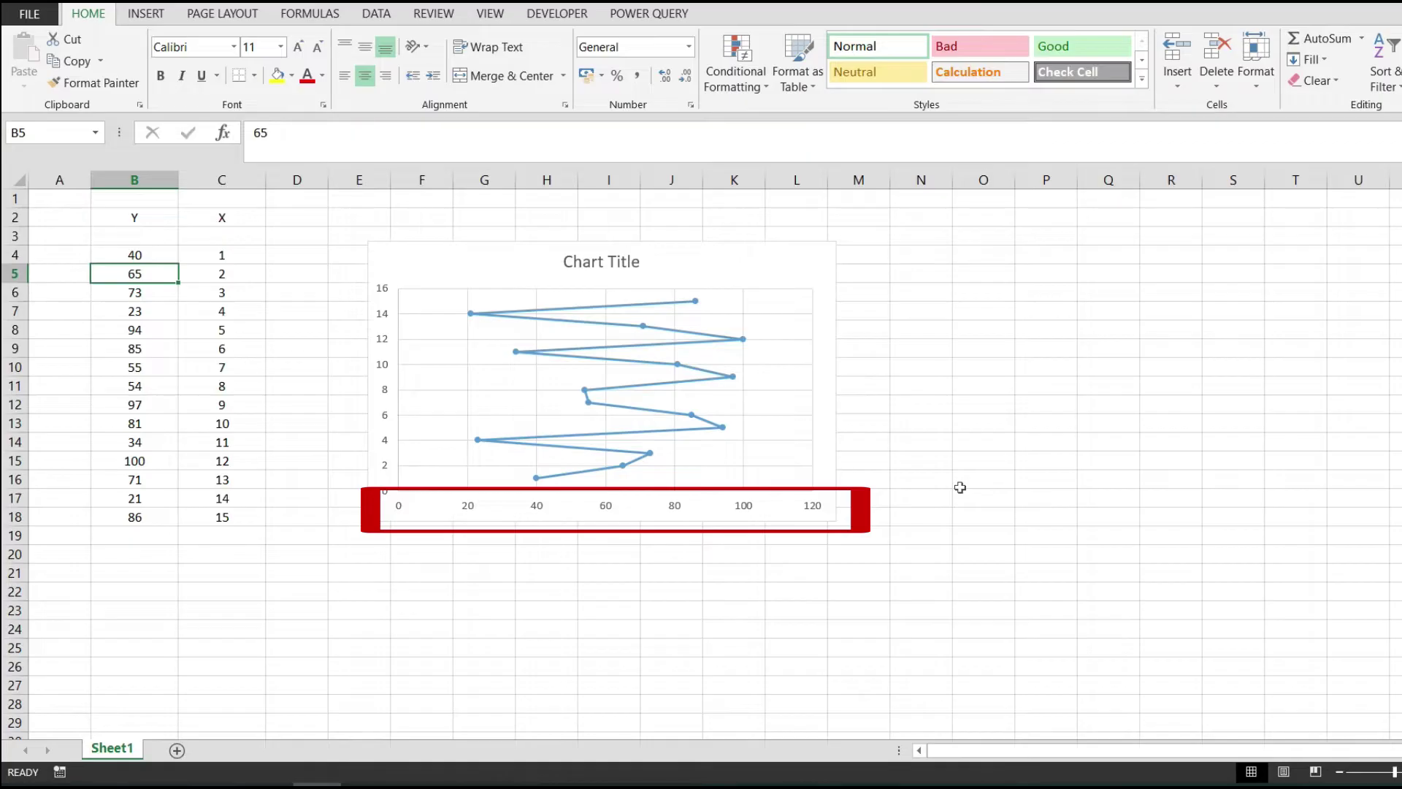
pyautogui.click(758, 261)
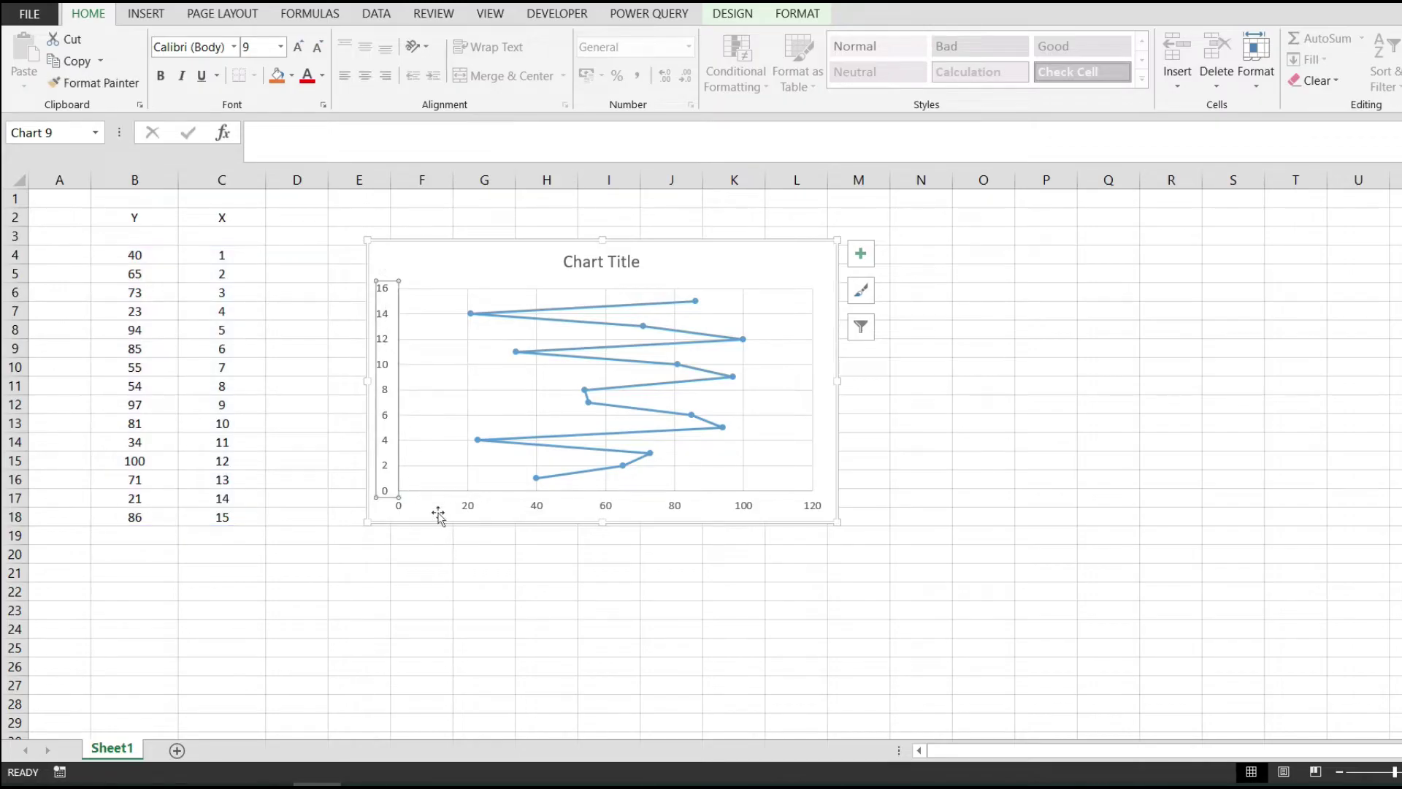
# Step: Open Select Data from the vertical axis menu, listing Series1 over B4:C18
pyautogui.click(467, 517)
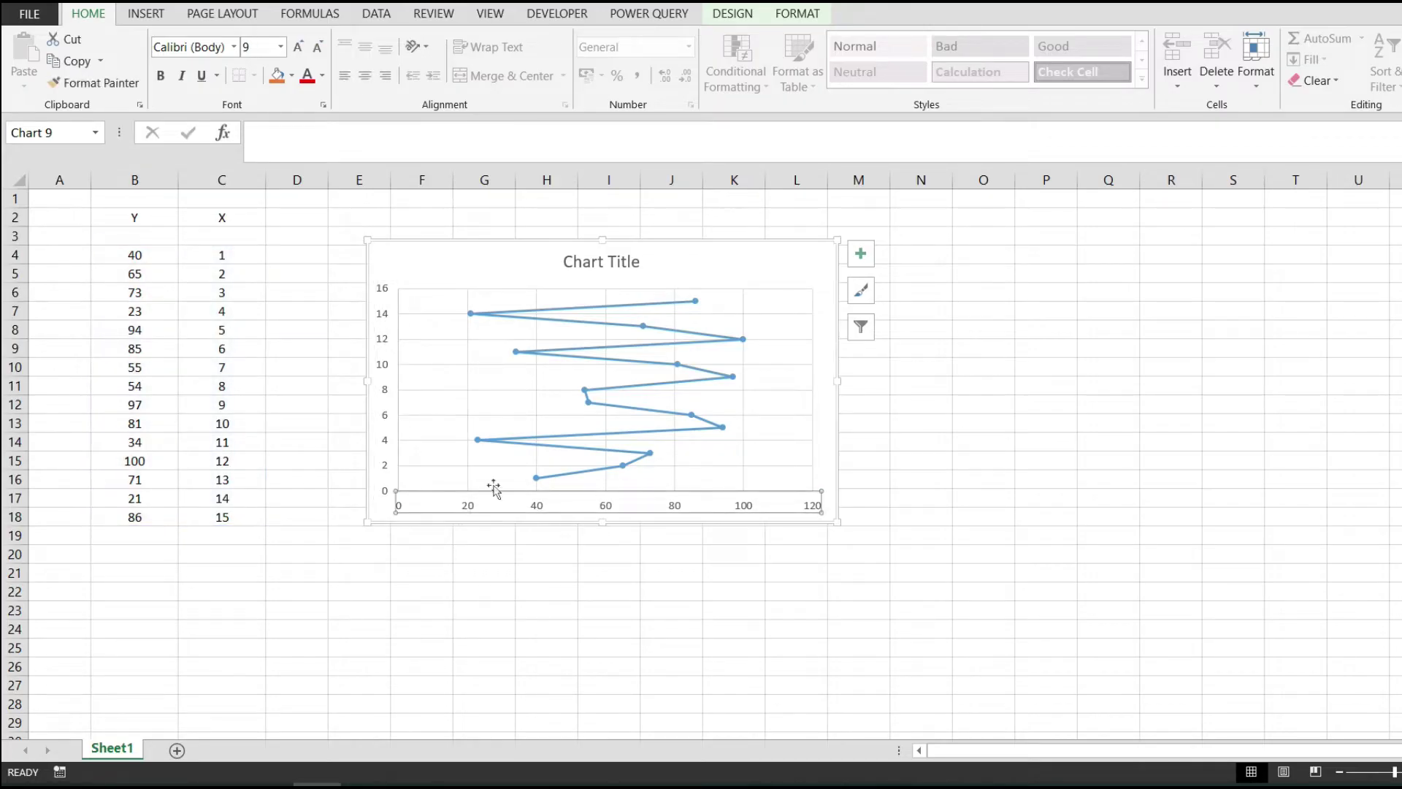
pyautogui.click(384, 372)
pyautogui.rightClick(385, 373)
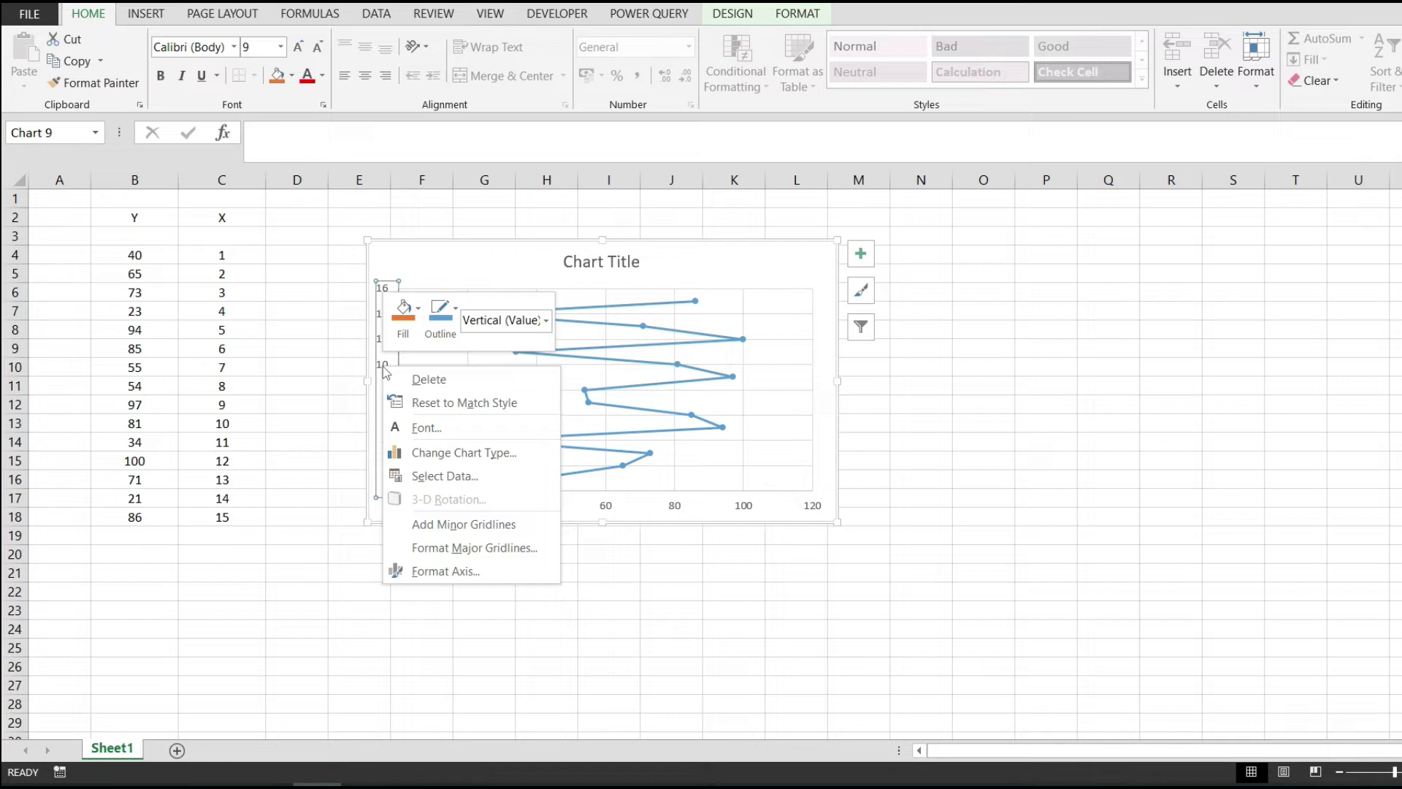
pyautogui.click(487, 484)
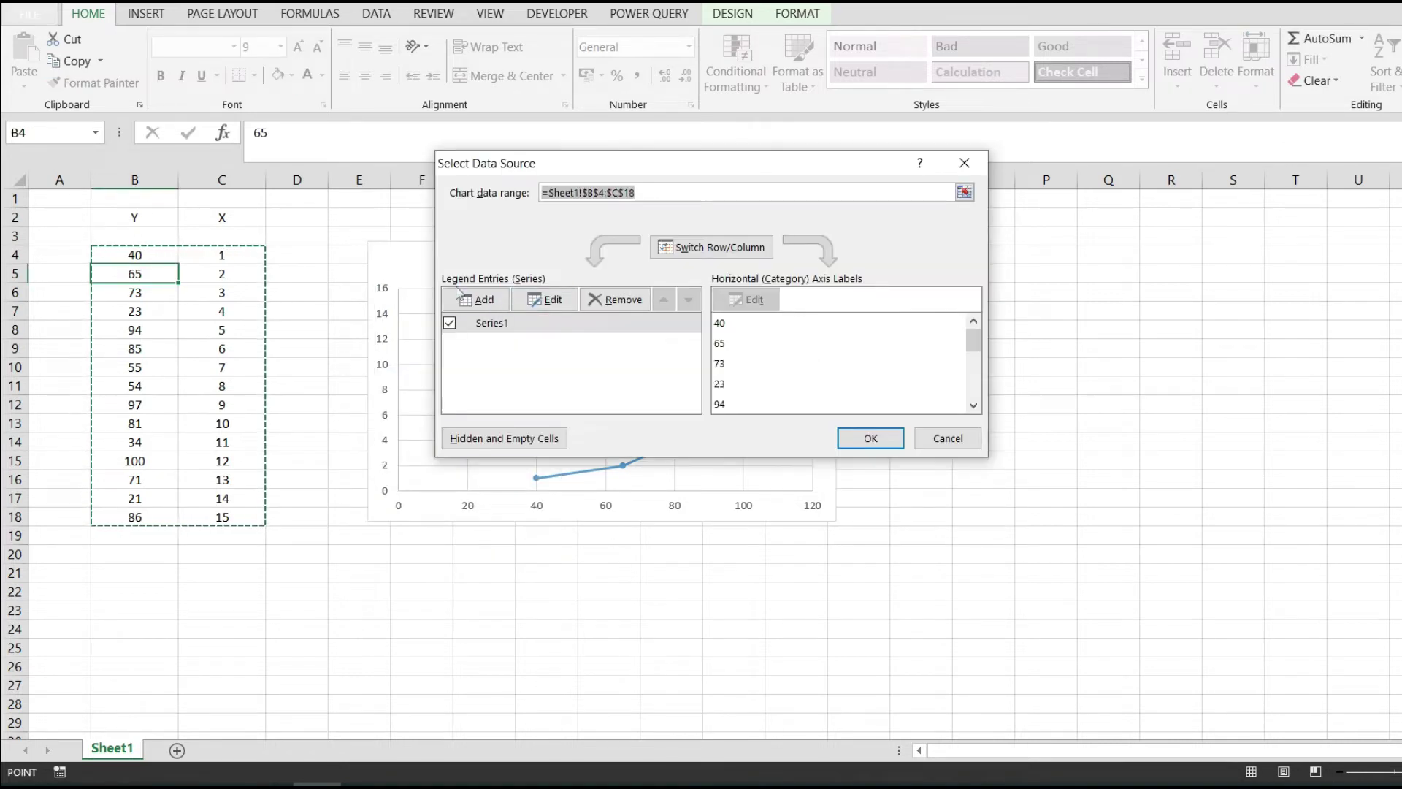
# Step: Edit Series1 and cut the column B reference out of its X values
pyautogui.click(568, 298)
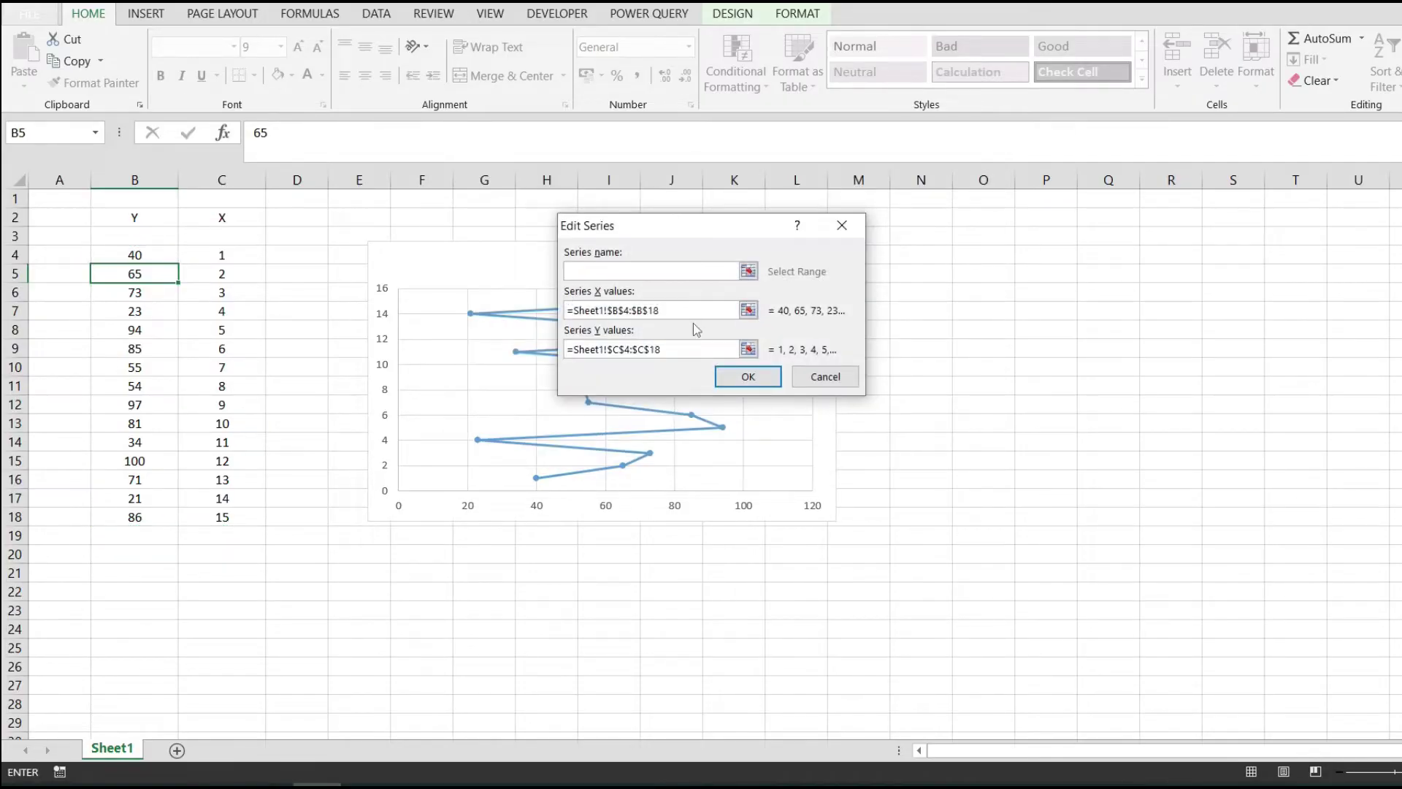
pyautogui.click(681, 308)
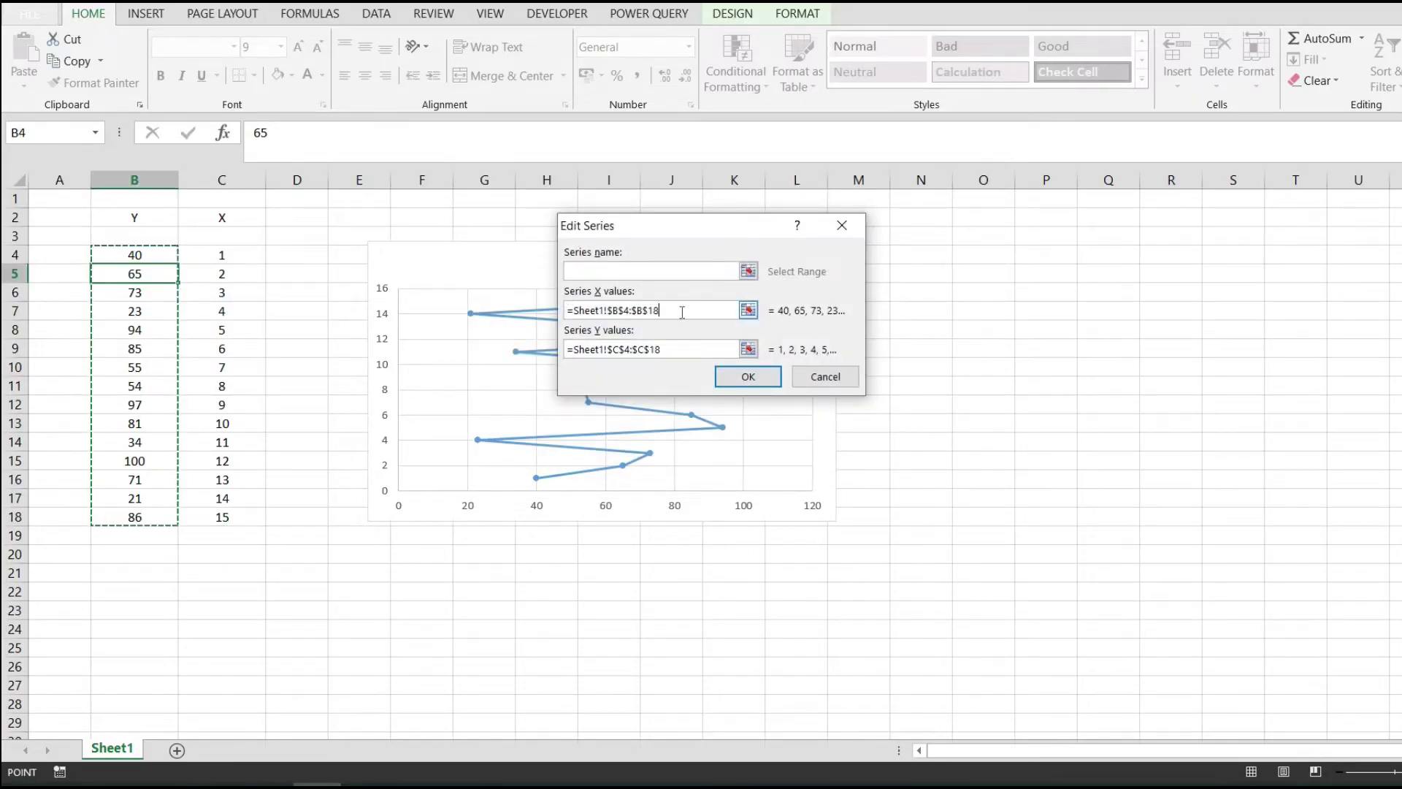
pyautogui.doubleClick(622, 309)
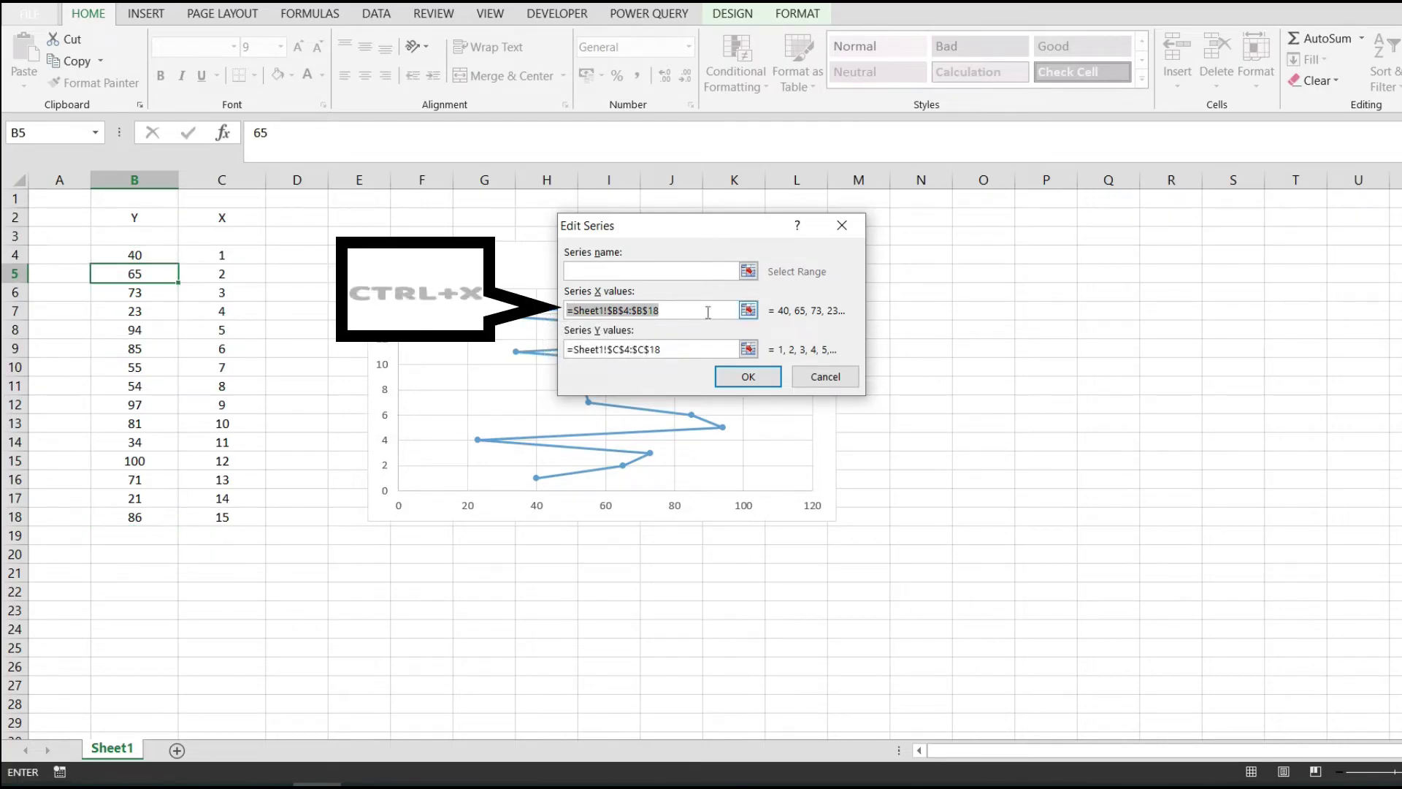
pyautogui.hotkey('ctrl', 'x')
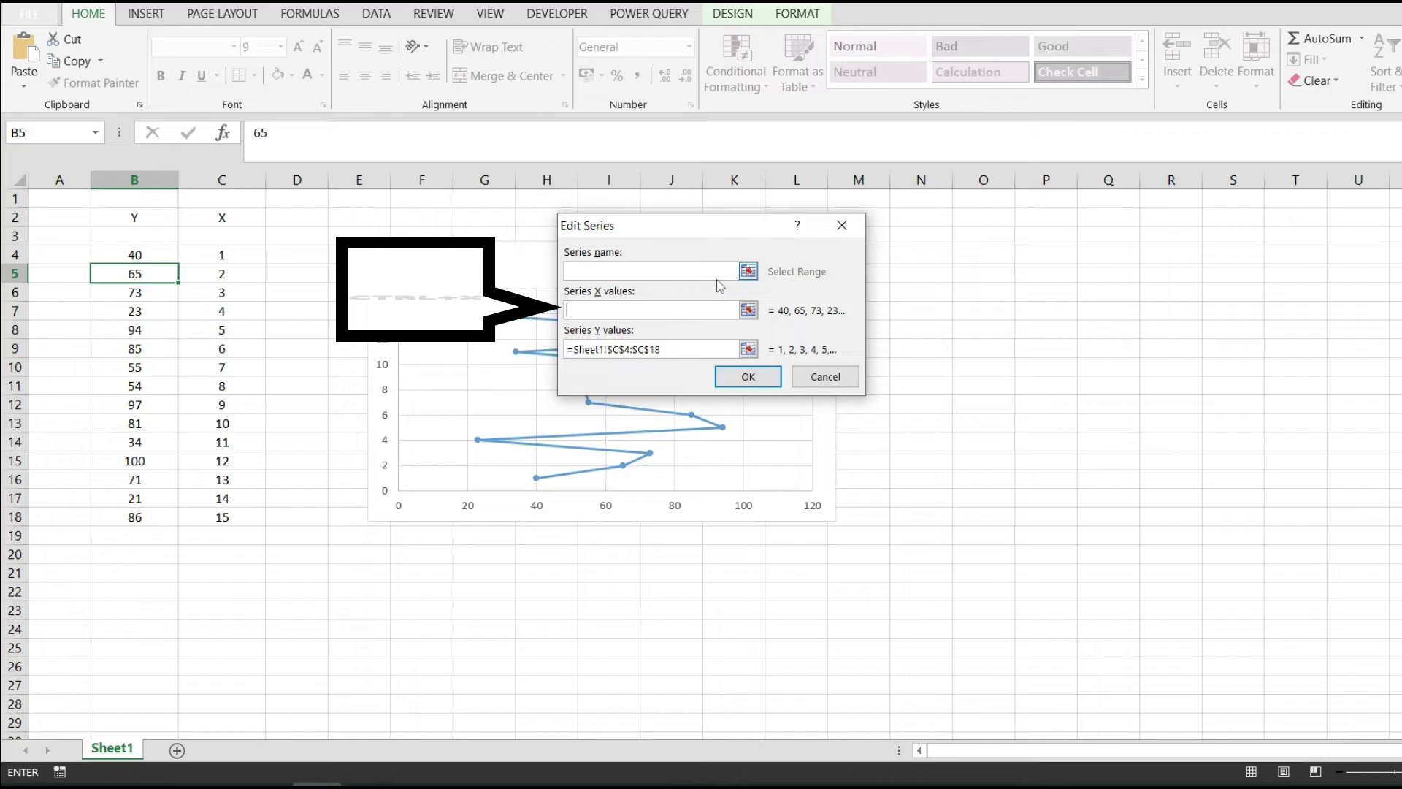
# Step: Replace Series1's Y values reference C4:C18 with the pasted B4:B18 reference
pyautogui.click(681, 350)
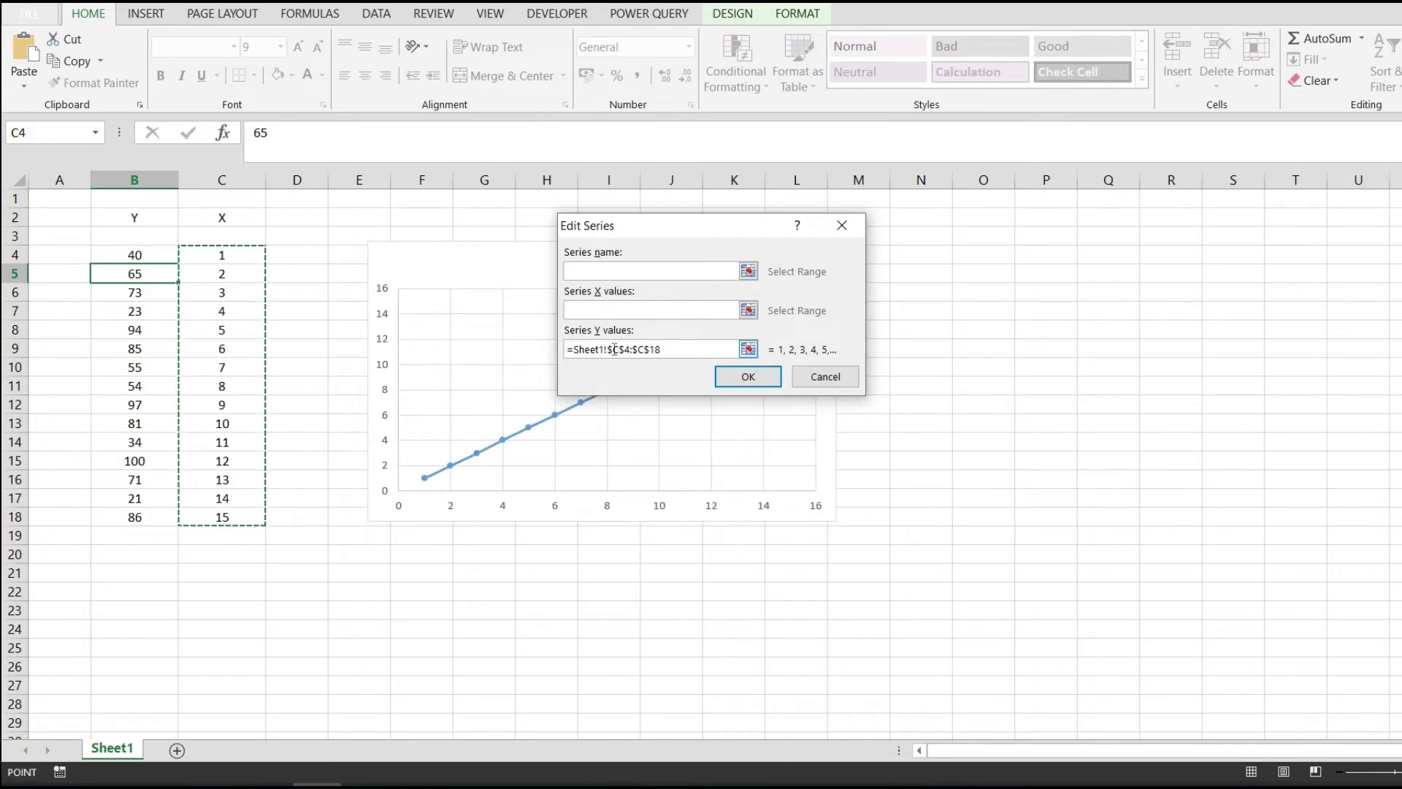
pyautogui.hotkey('ctrl', 'v')
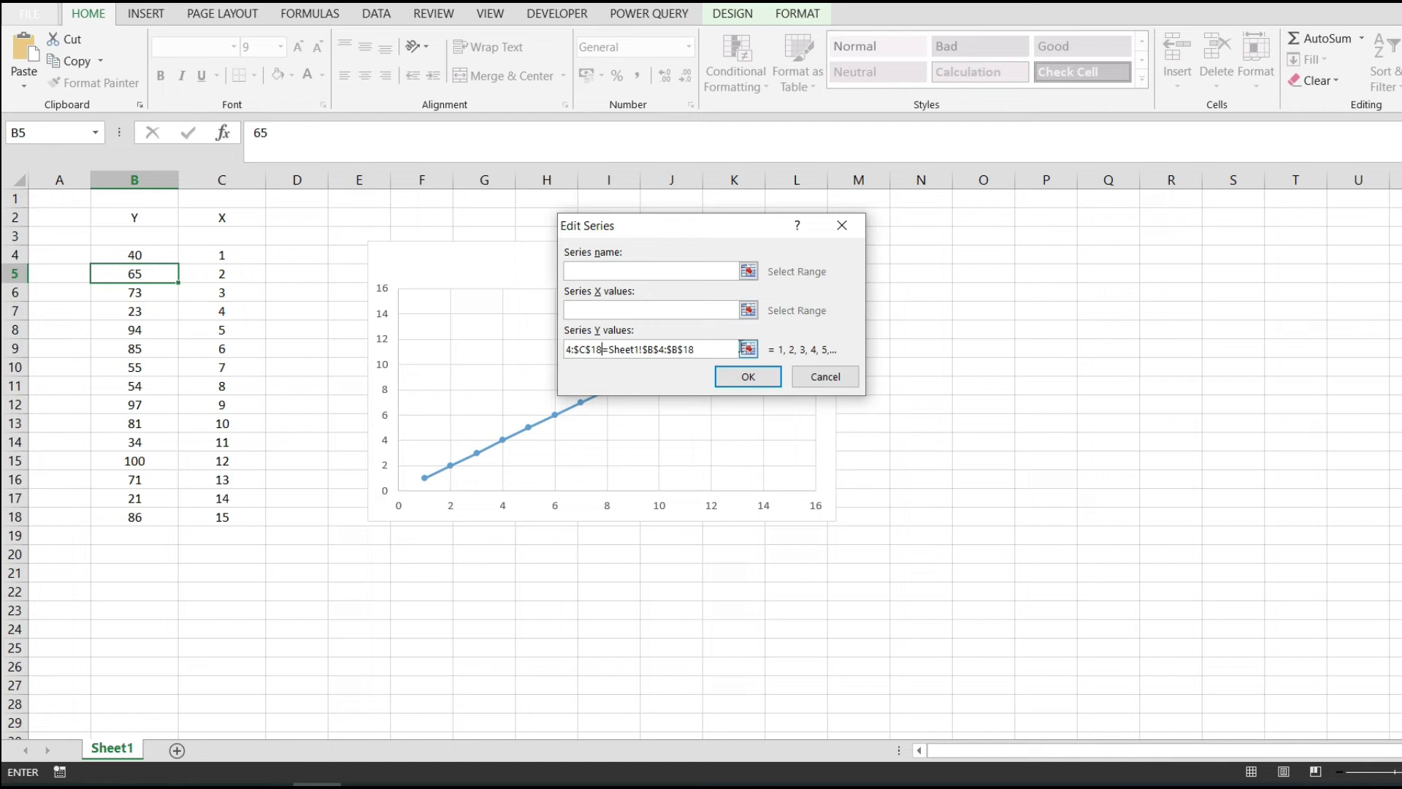
pyautogui.moveTo(598, 351); pyautogui.dragTo(554, 347)
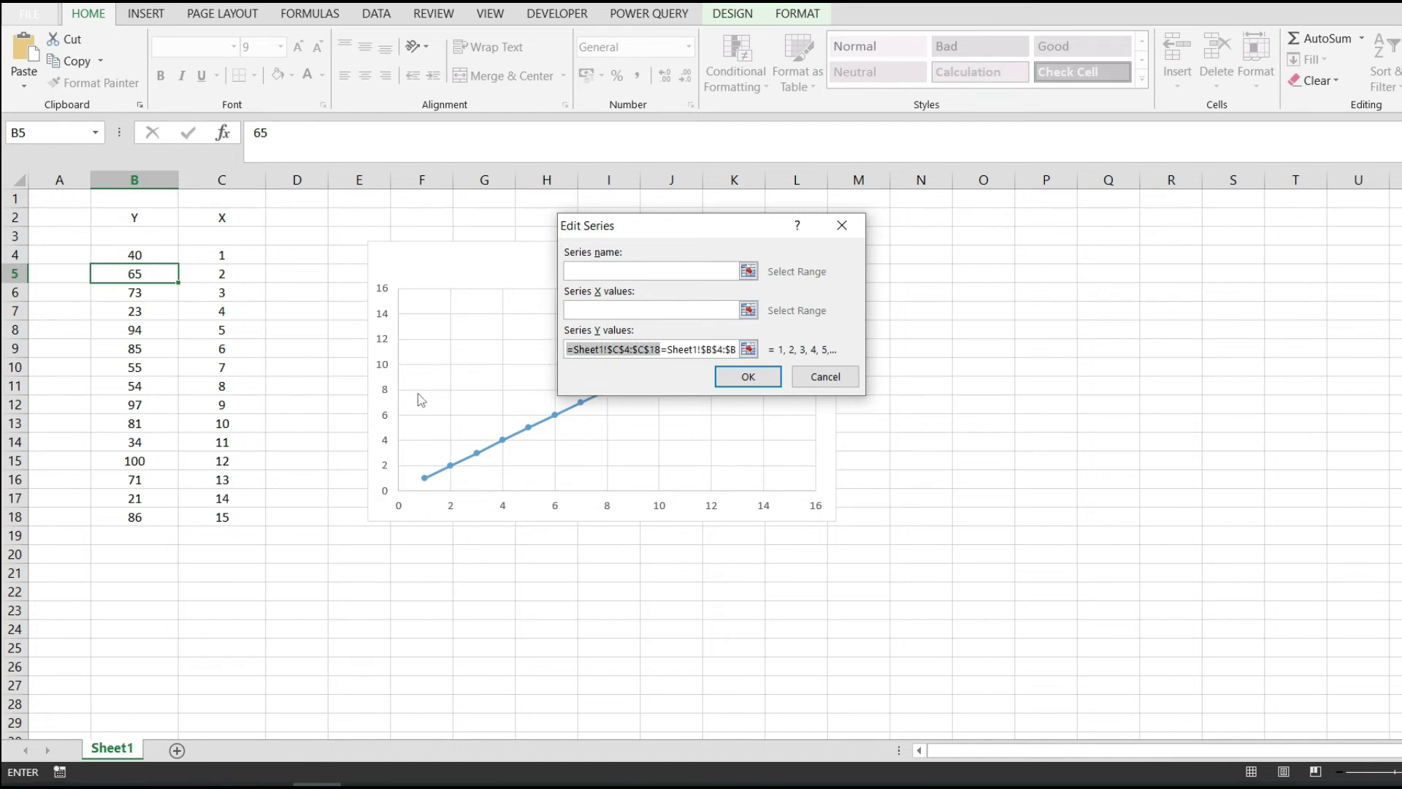
pyautogui.press('Delete')
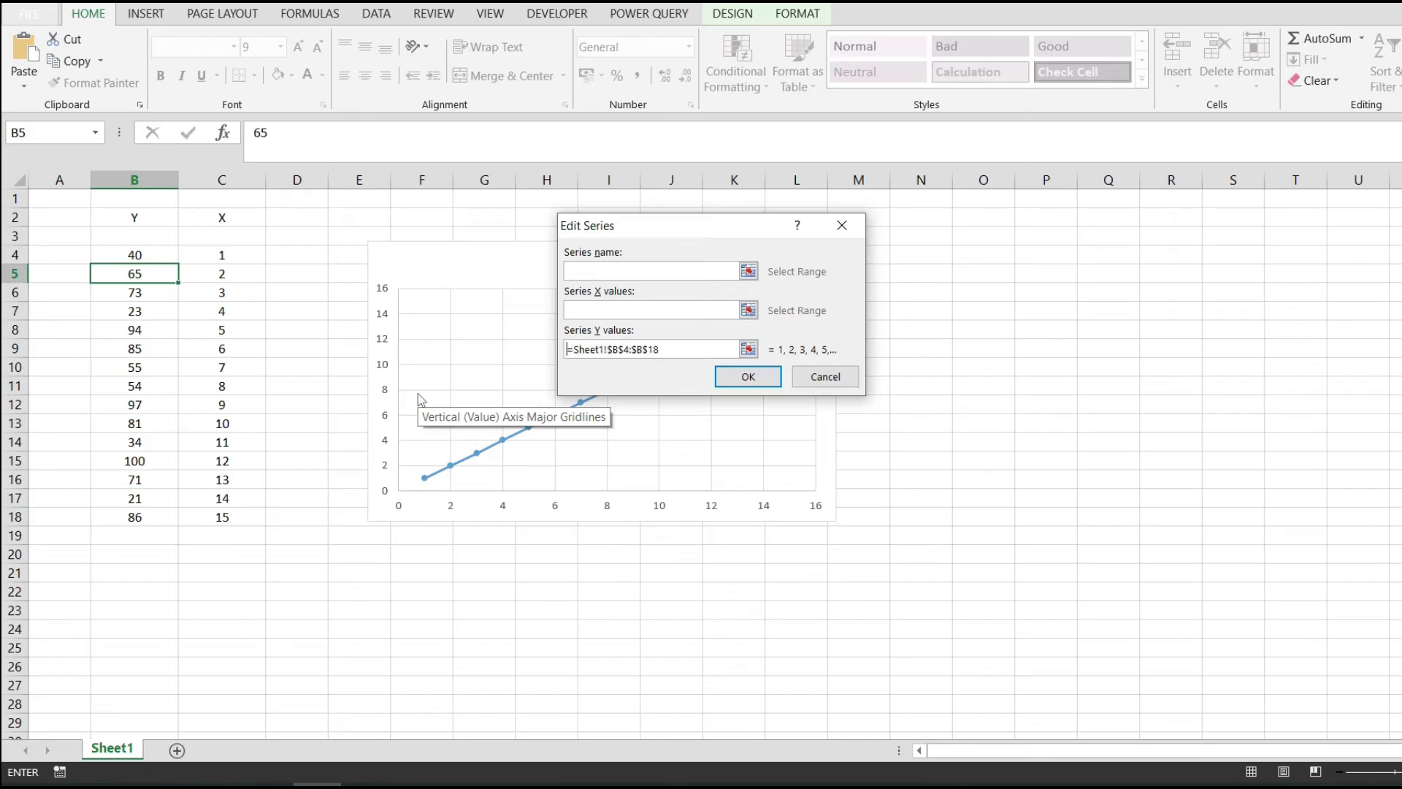
# Step: Set X values to =Sheet1!$C$4:$C$18 and confirm both dialogs
pyautogui.click(595, 310)
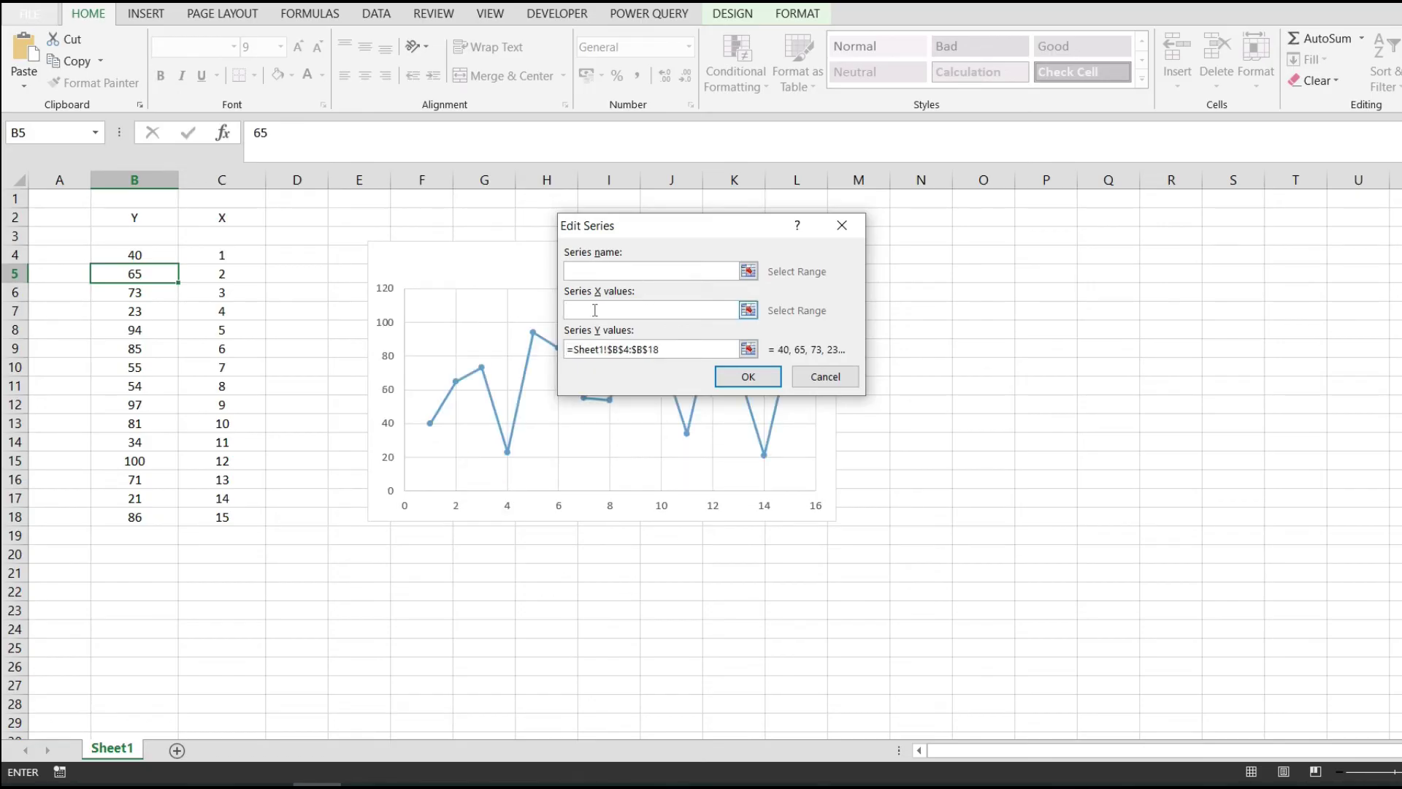
pyautogui.hotkey('ctrl', 'v')
pyautogui.moveTo(716, 226); pyautogui.dragTo(905, 144)
pyautogui.rightClick(903, 140)
pyautogui.click(814, 316)
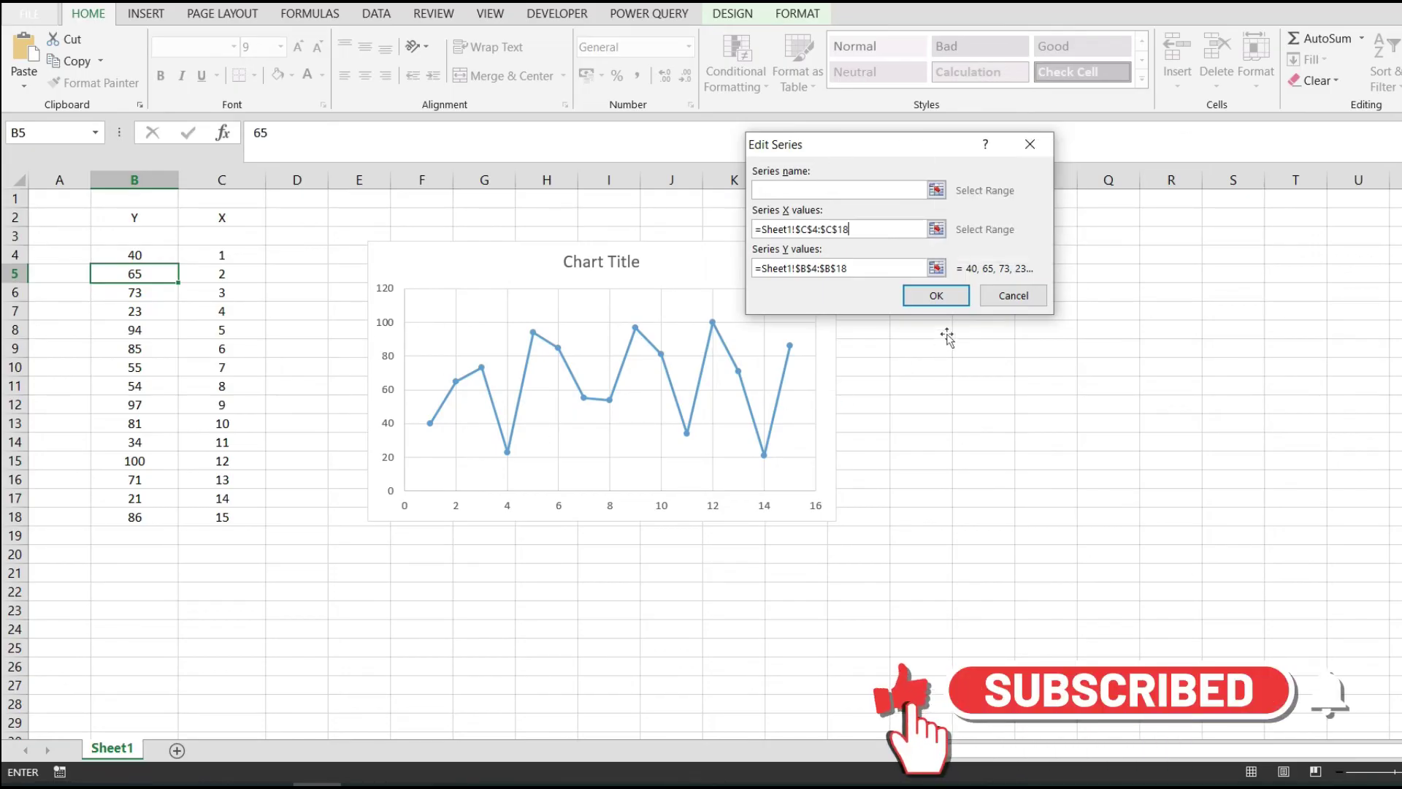
pyautogui.click(936, 296)
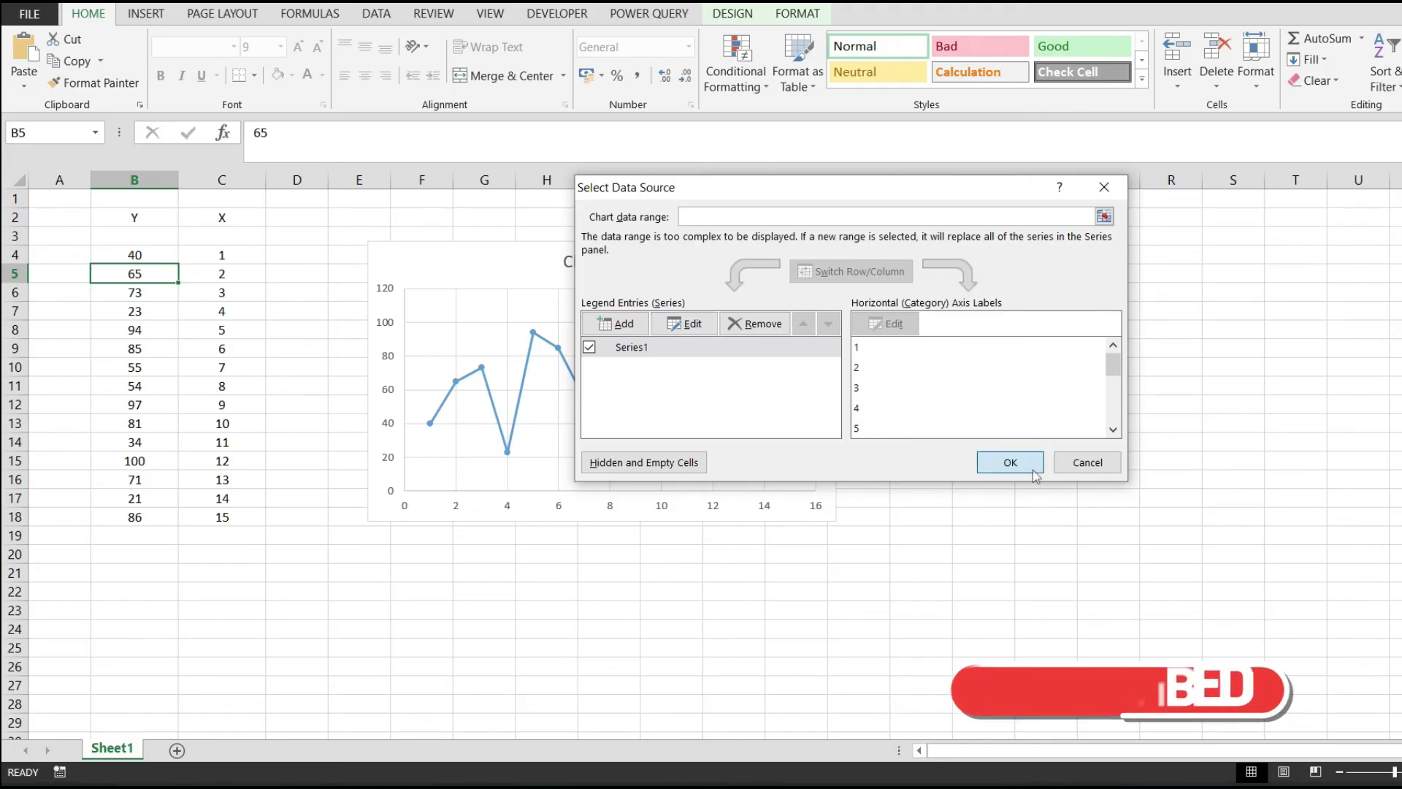
pyautogui.click(1009, 462)
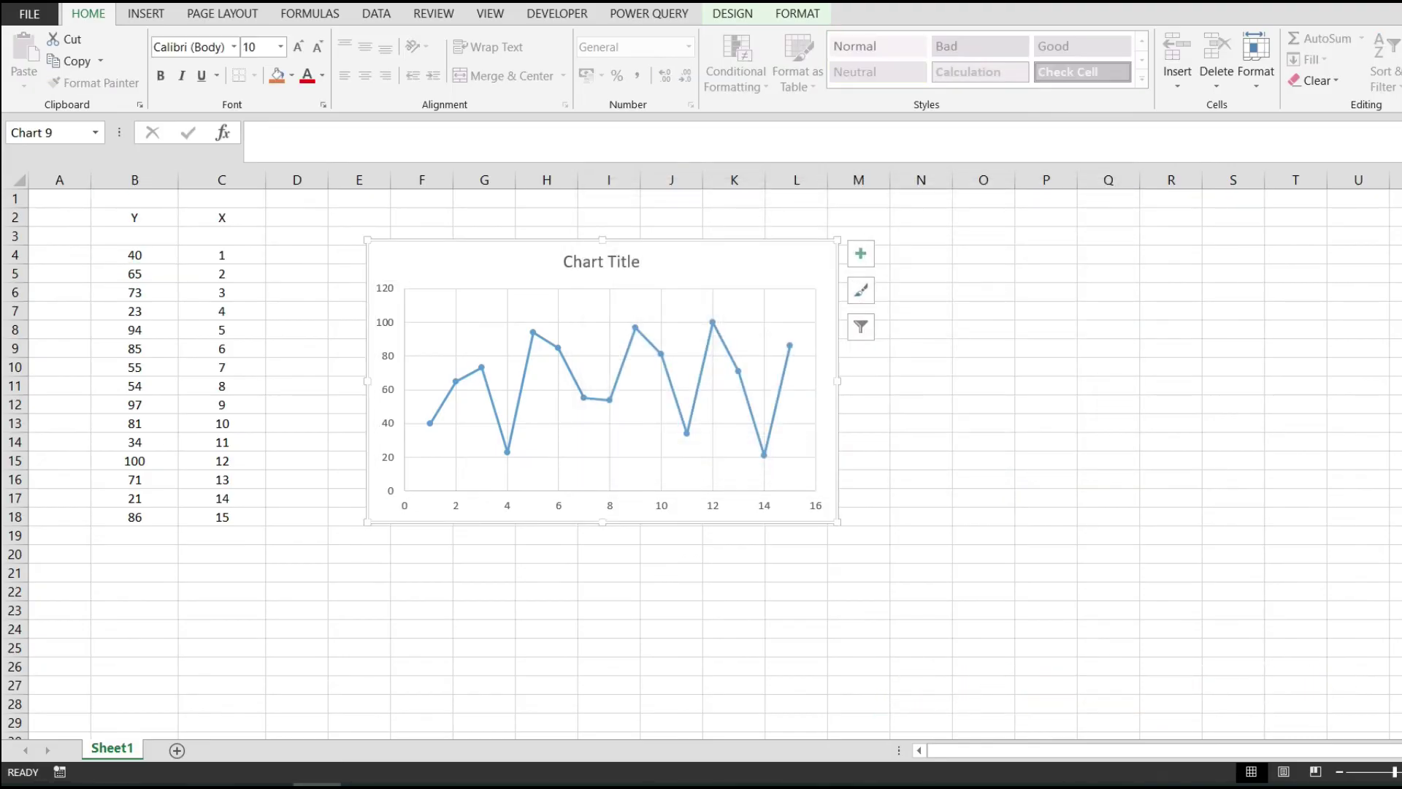